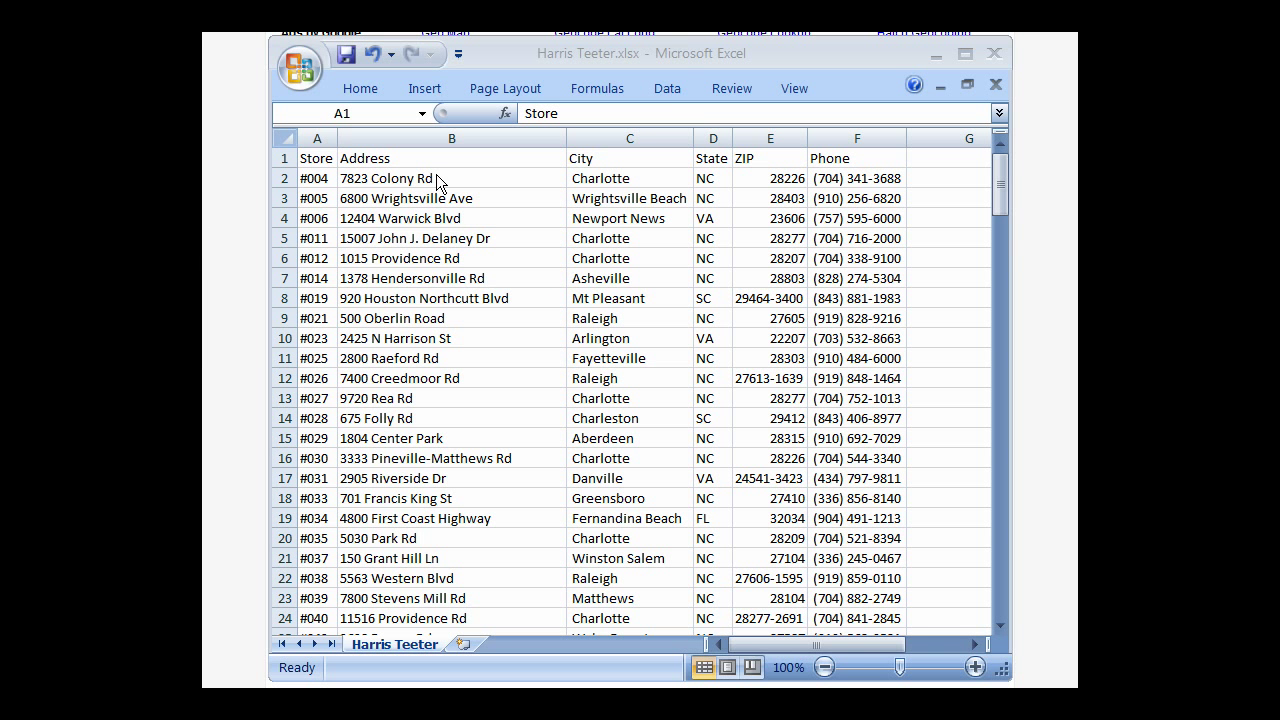
Copy the header row and the first ten store records, cells A1 to F11, from the Harris Teeter sheet.
click(327, 162)
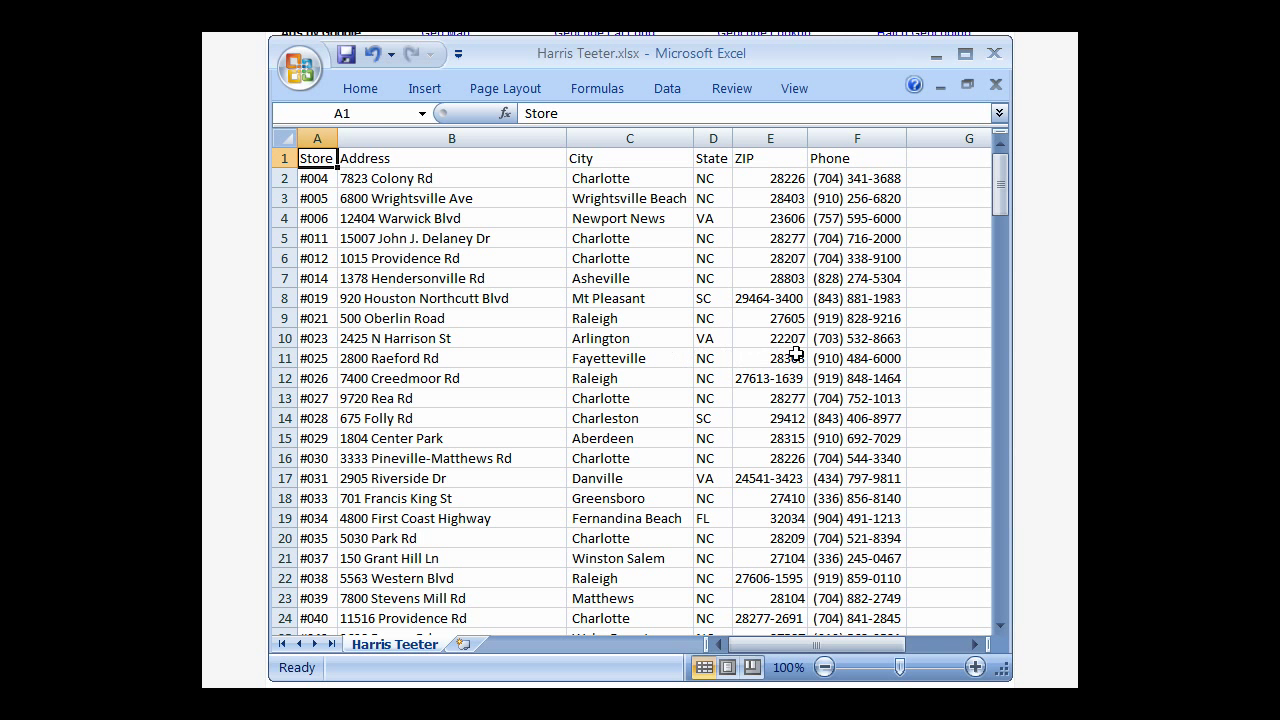
shift+click(875, 358)
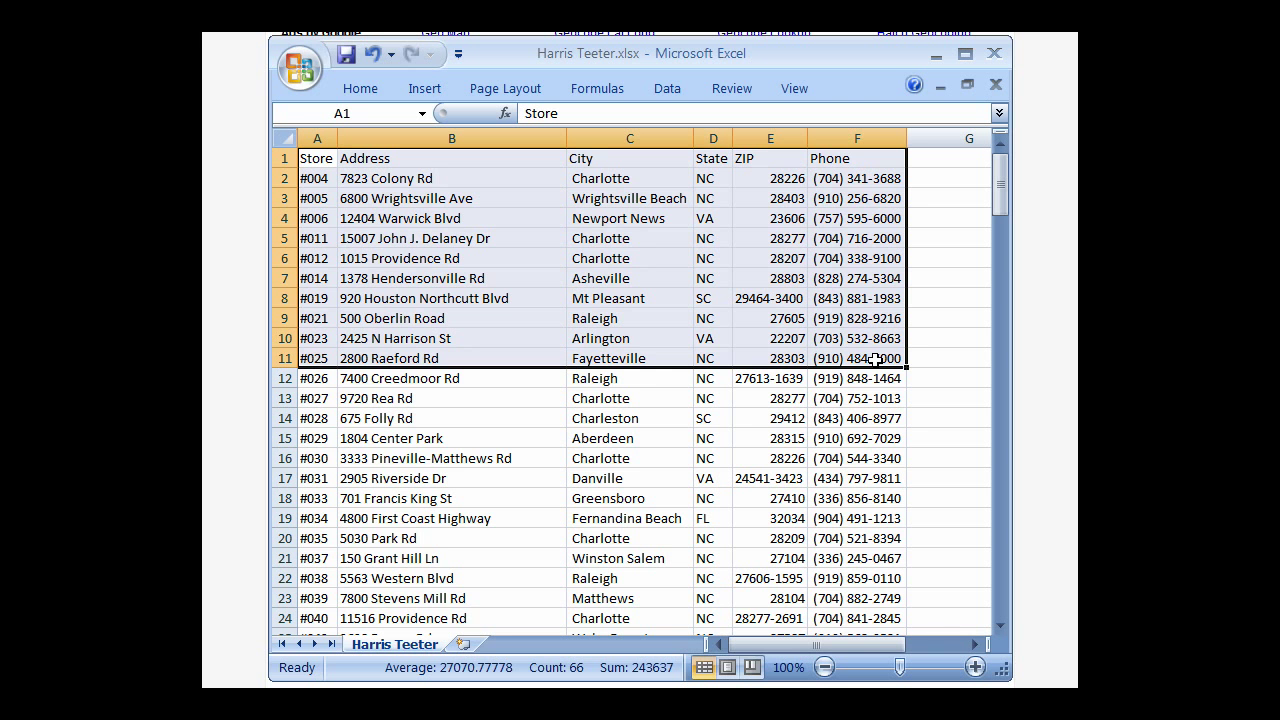
right_click(398, 197)
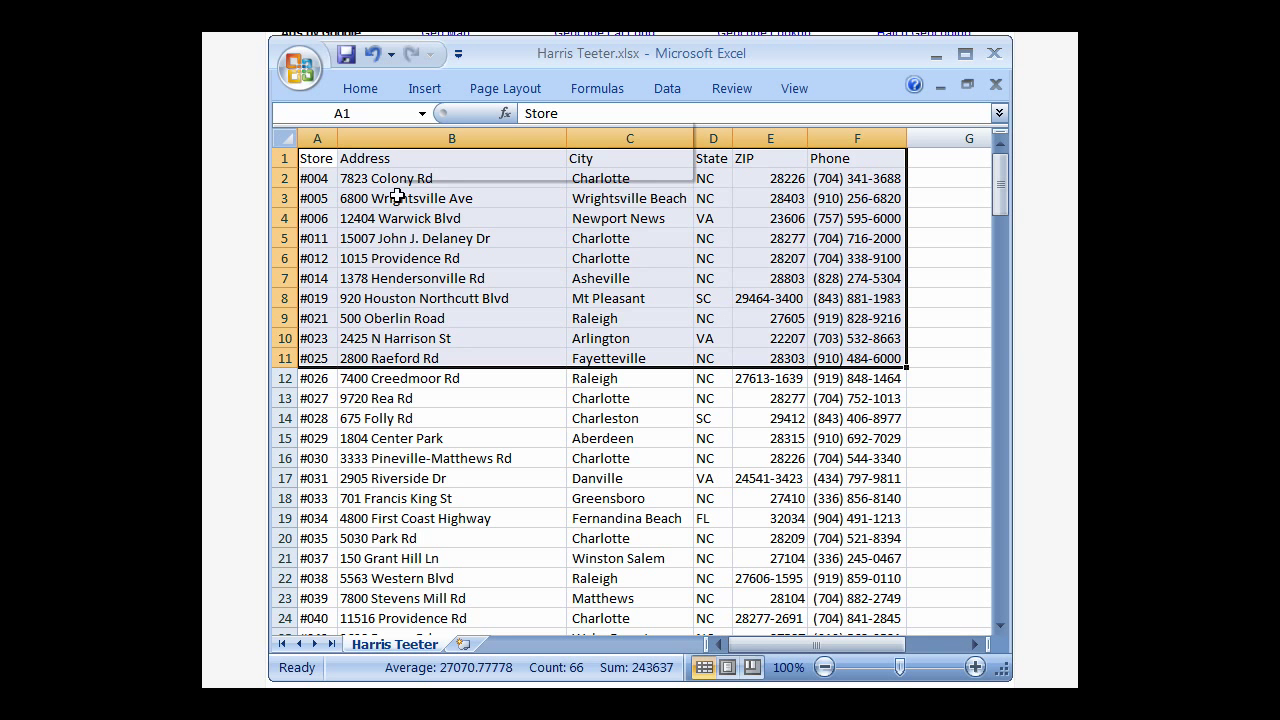
click(449, 240)
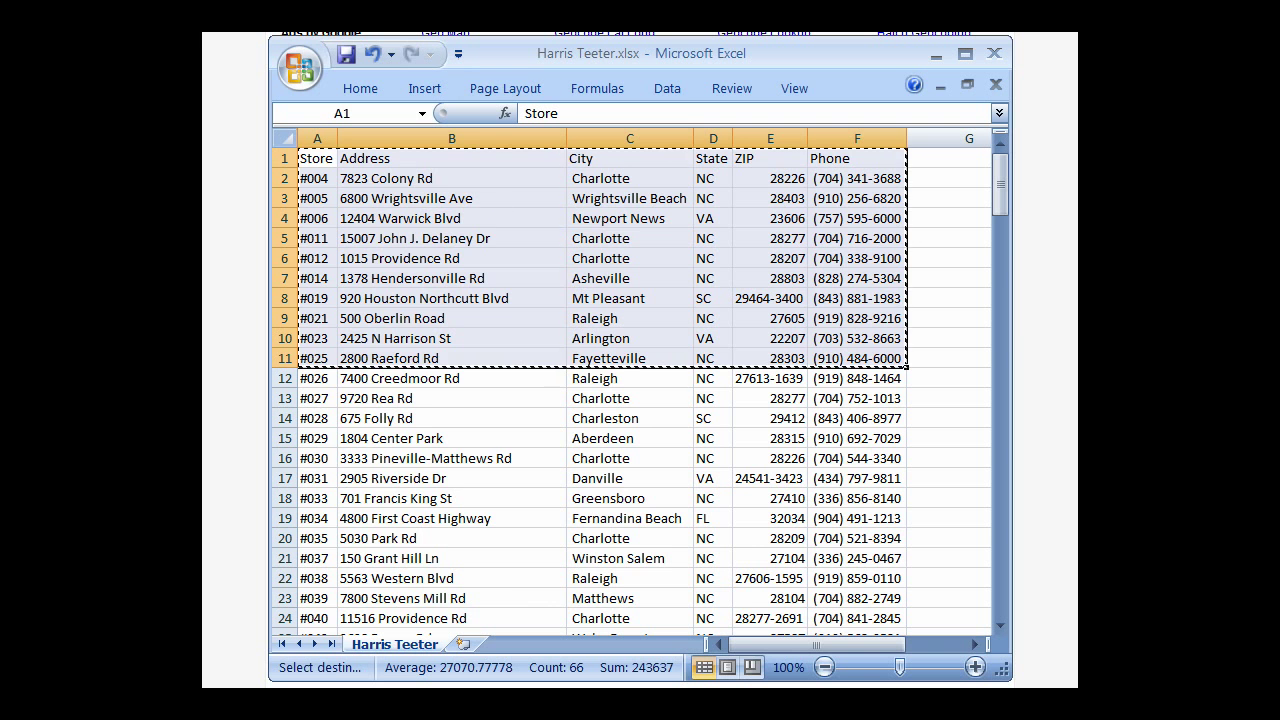
Switch to the geocoding web page and replace the tab-delimited example data in Step #2 with the copied store records.
key(alt+Tab)
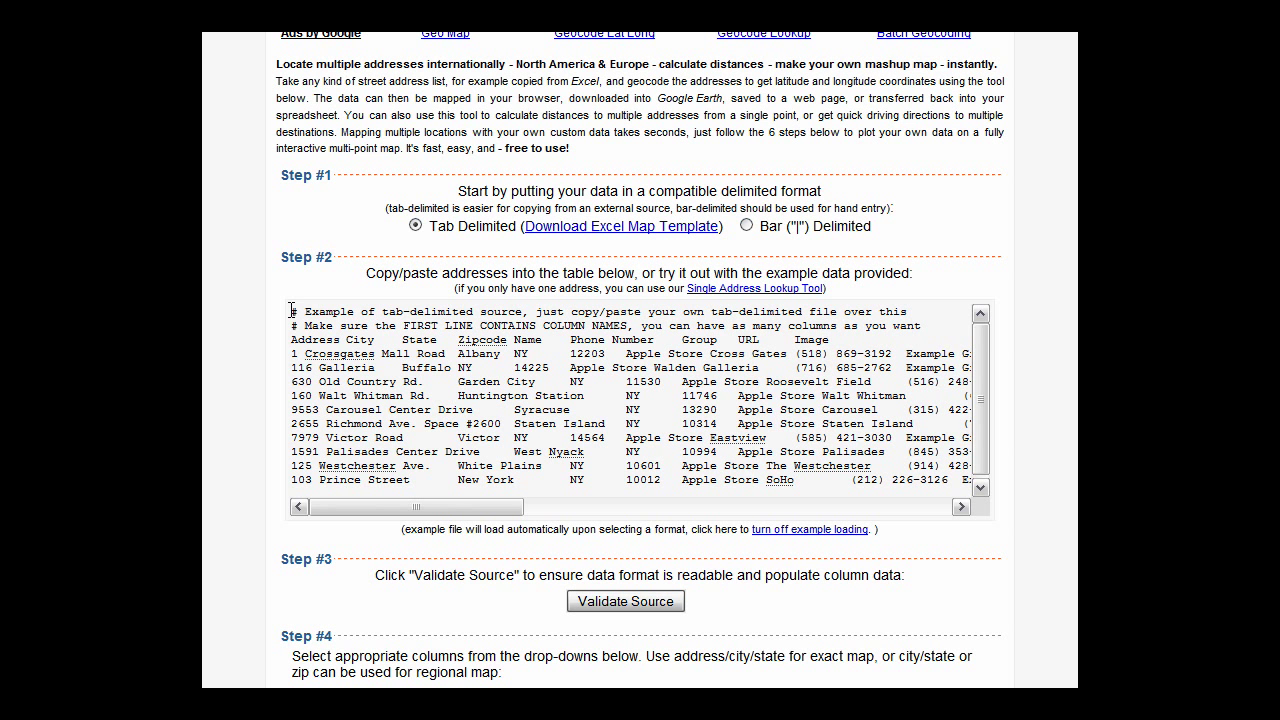
right_click(467, 377)
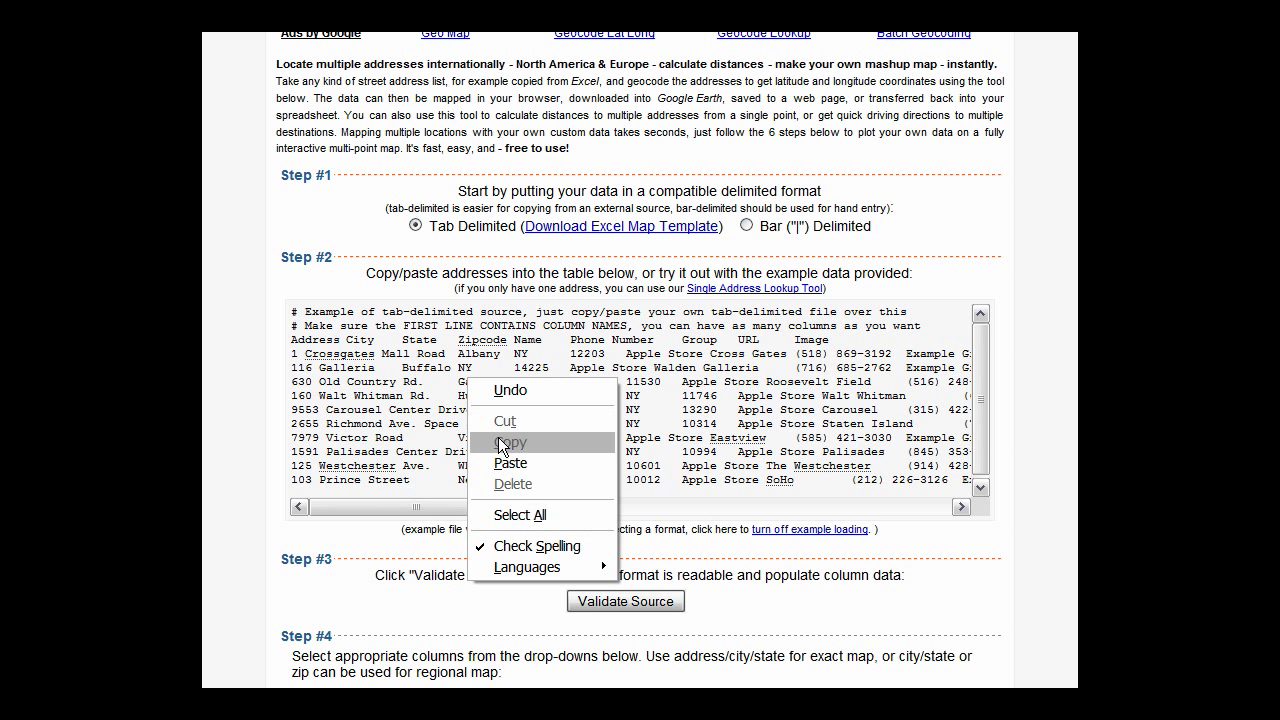
click(516, 516)
key(Delete)
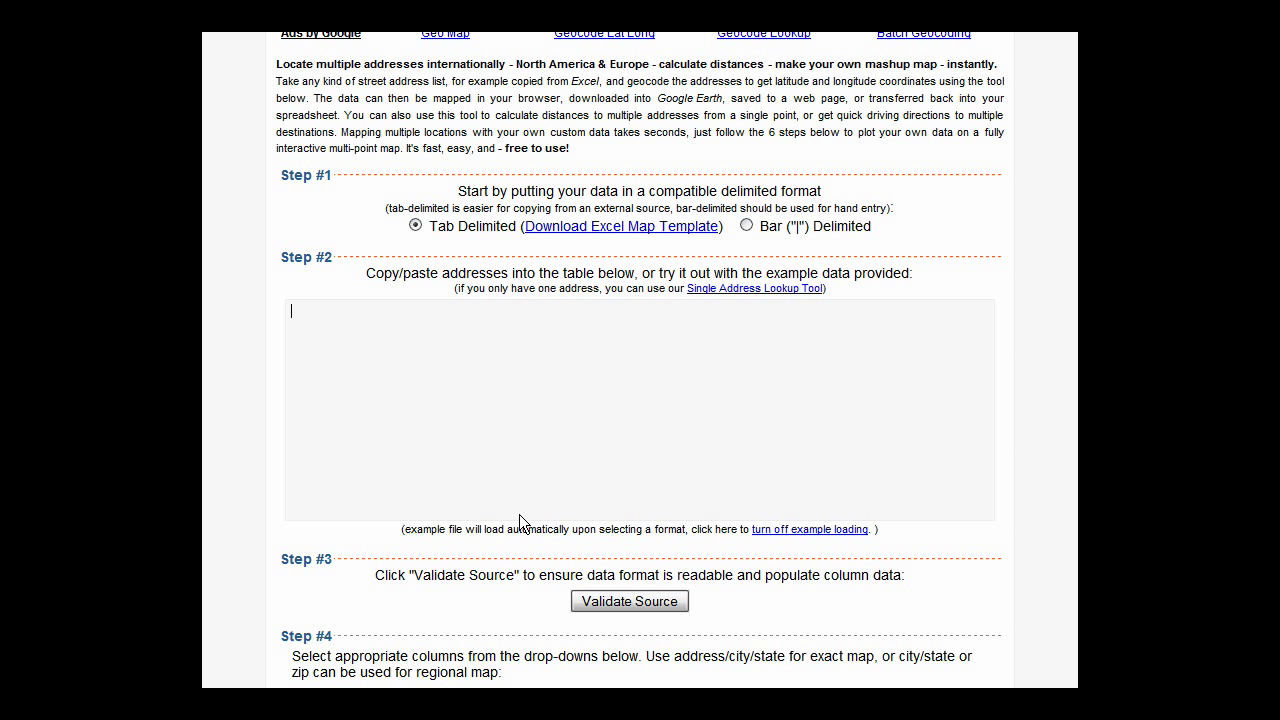
right_click(326, 320)
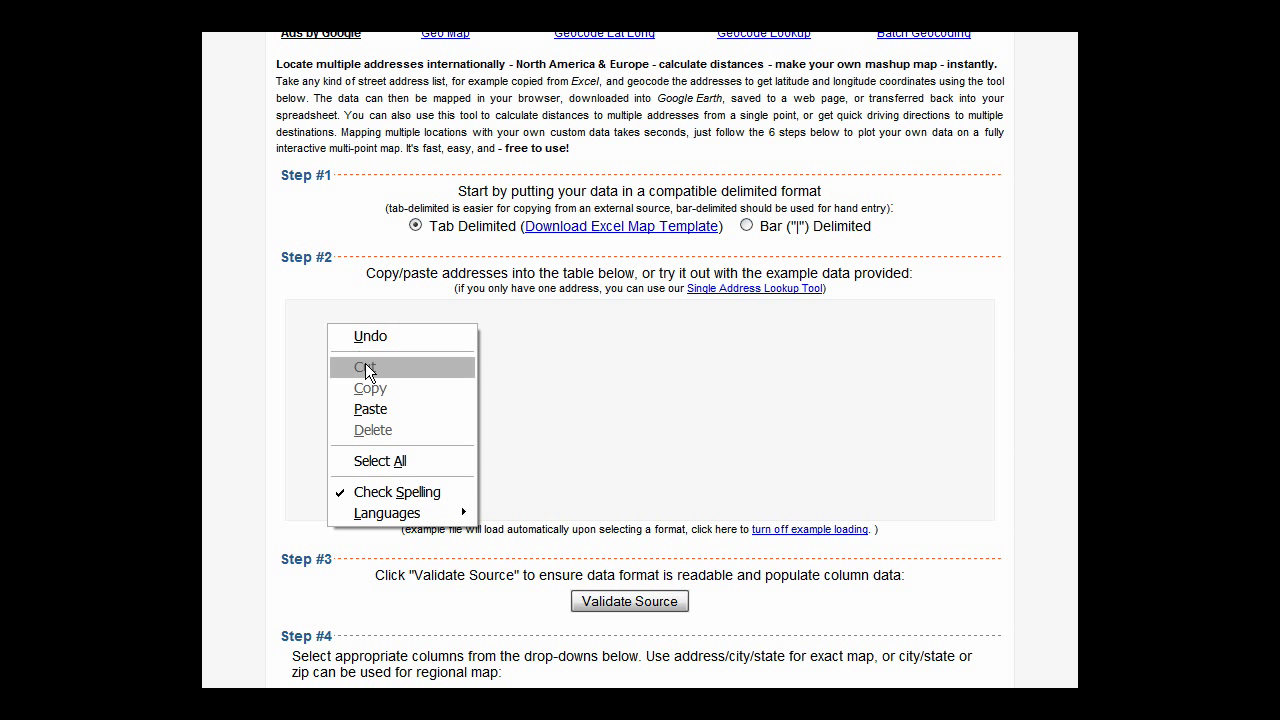
click(370, 409)
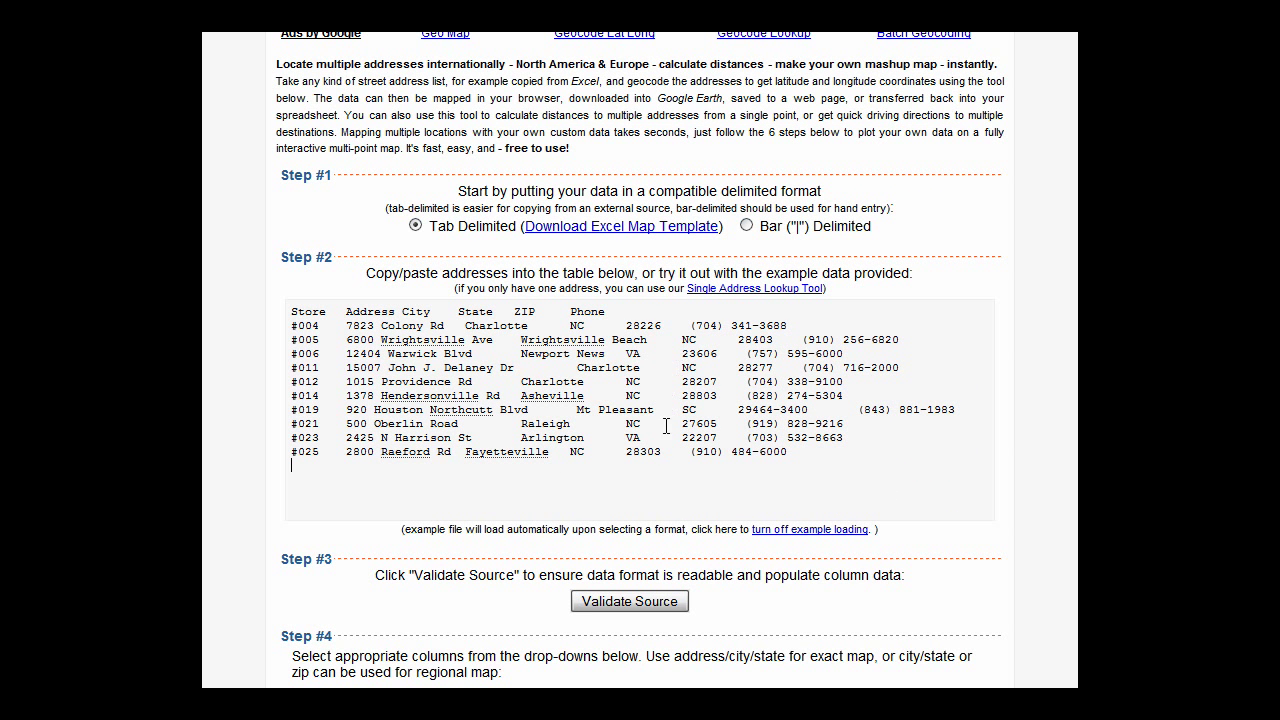
Validate the pasted source data and check the column choices for the Address location field, keeping Address.
click(632, 601)
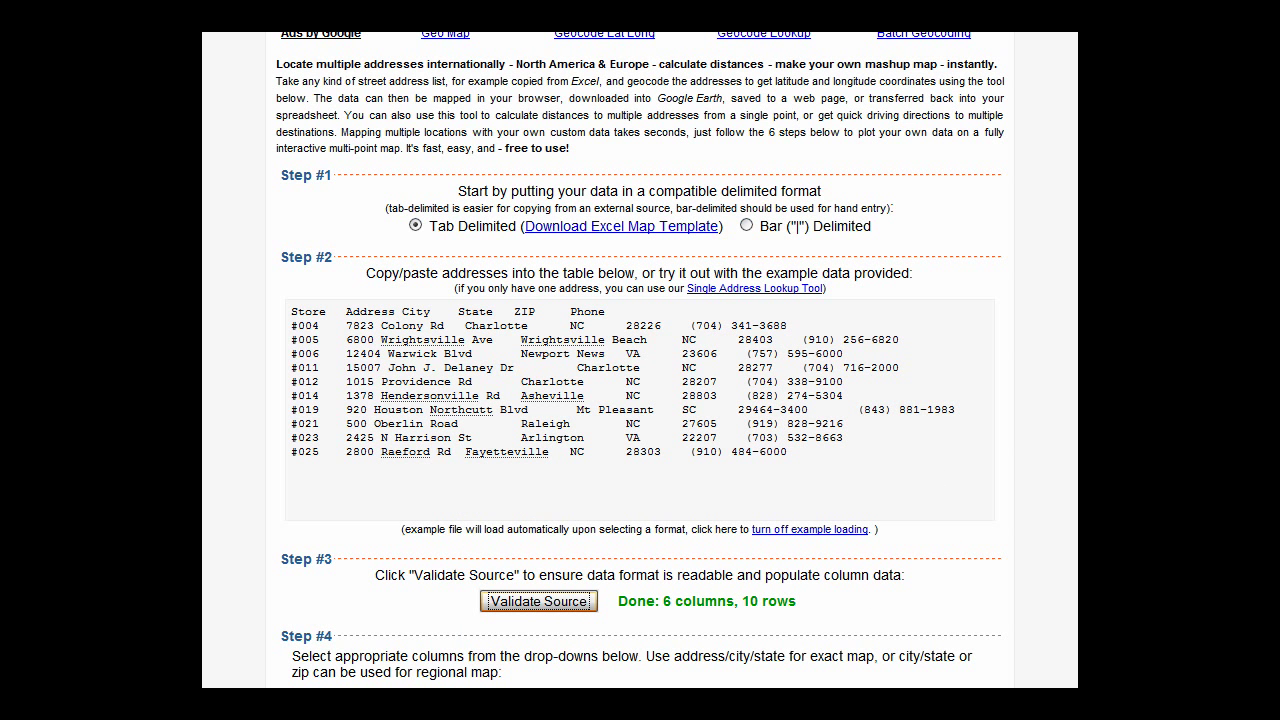
scroll(939, 287, down, 5)
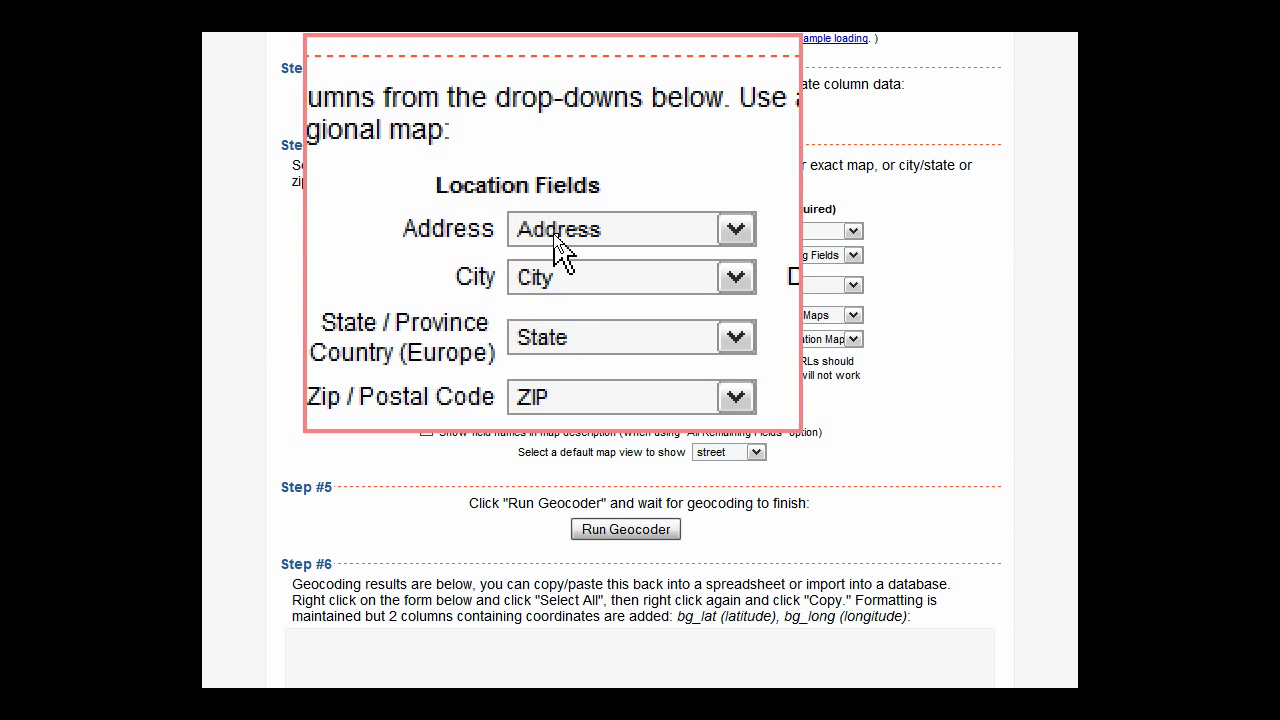
click(651, 246)
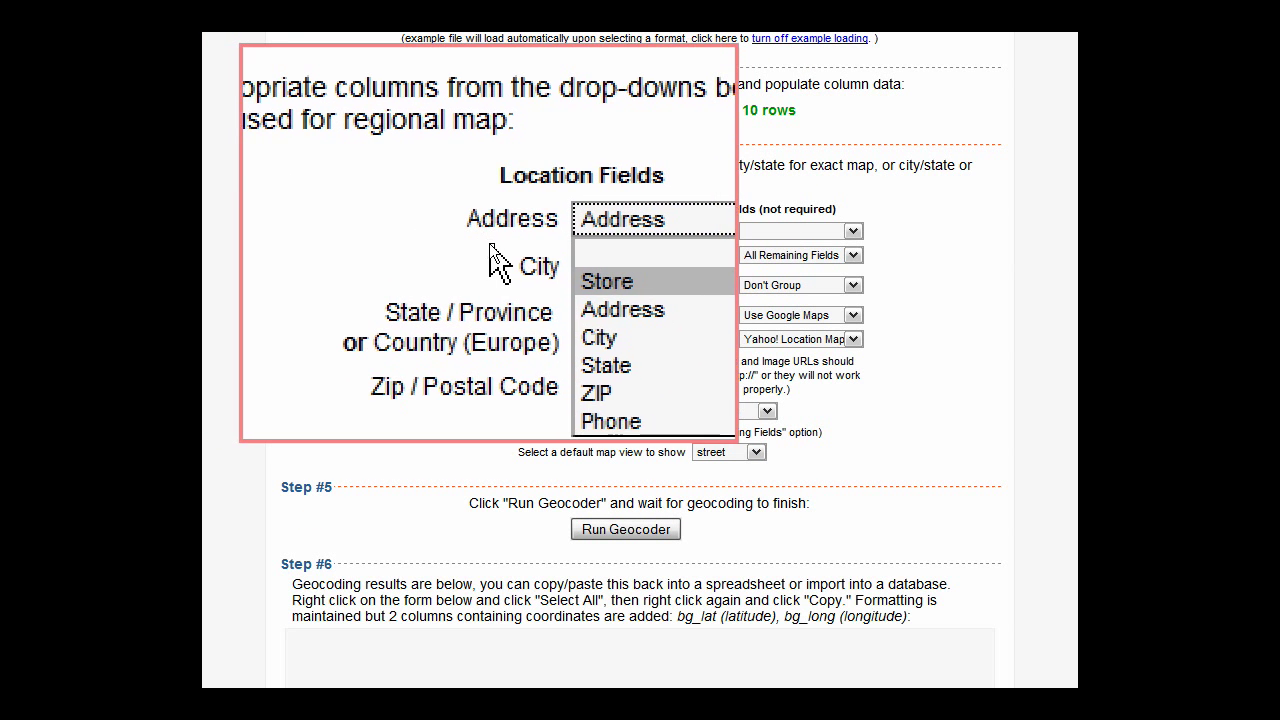
click(489, 243)
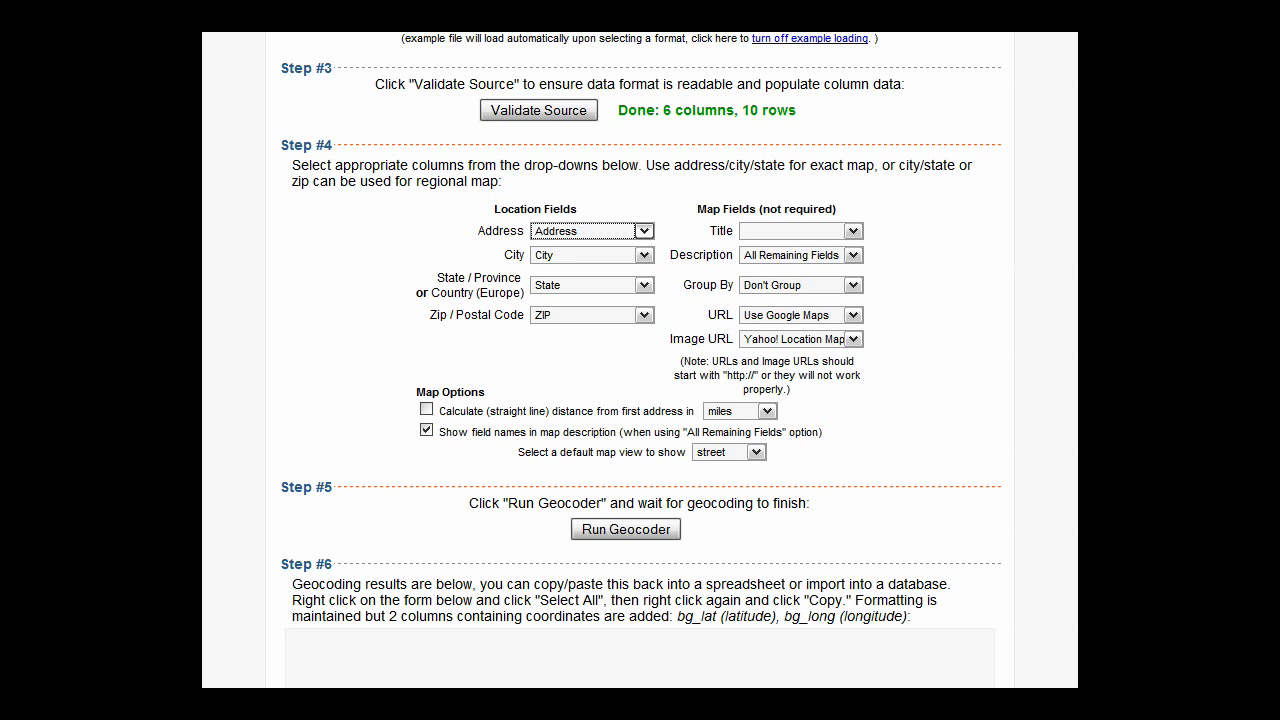
Run the geocoder on the validated store addresses.
scroll(643, 231, down, 5)
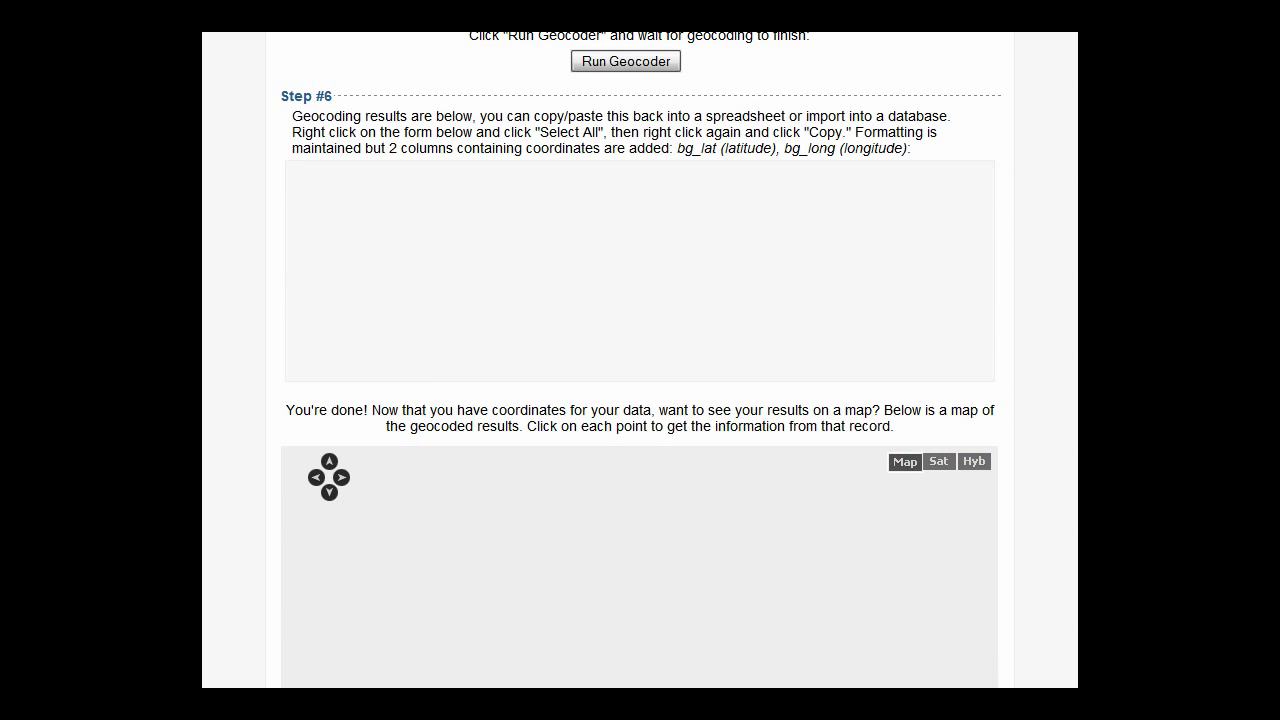
scroll(620, 110, up, 1)
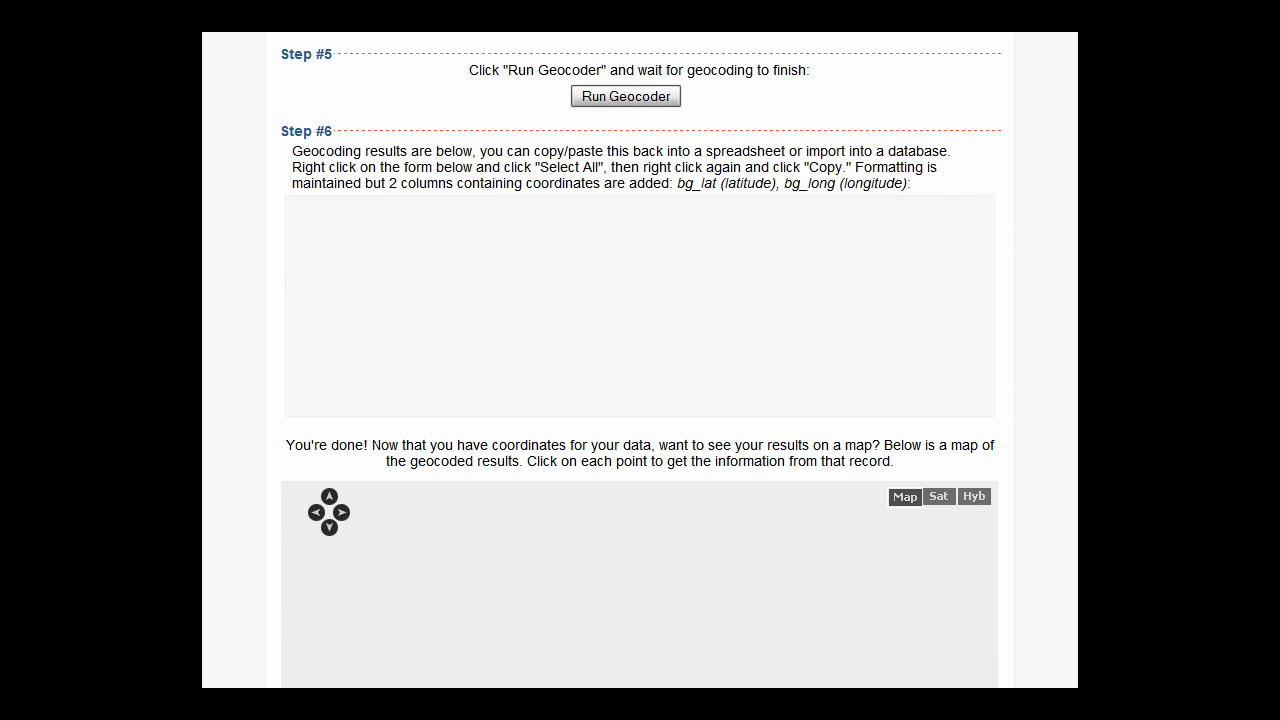
click(620, 100)
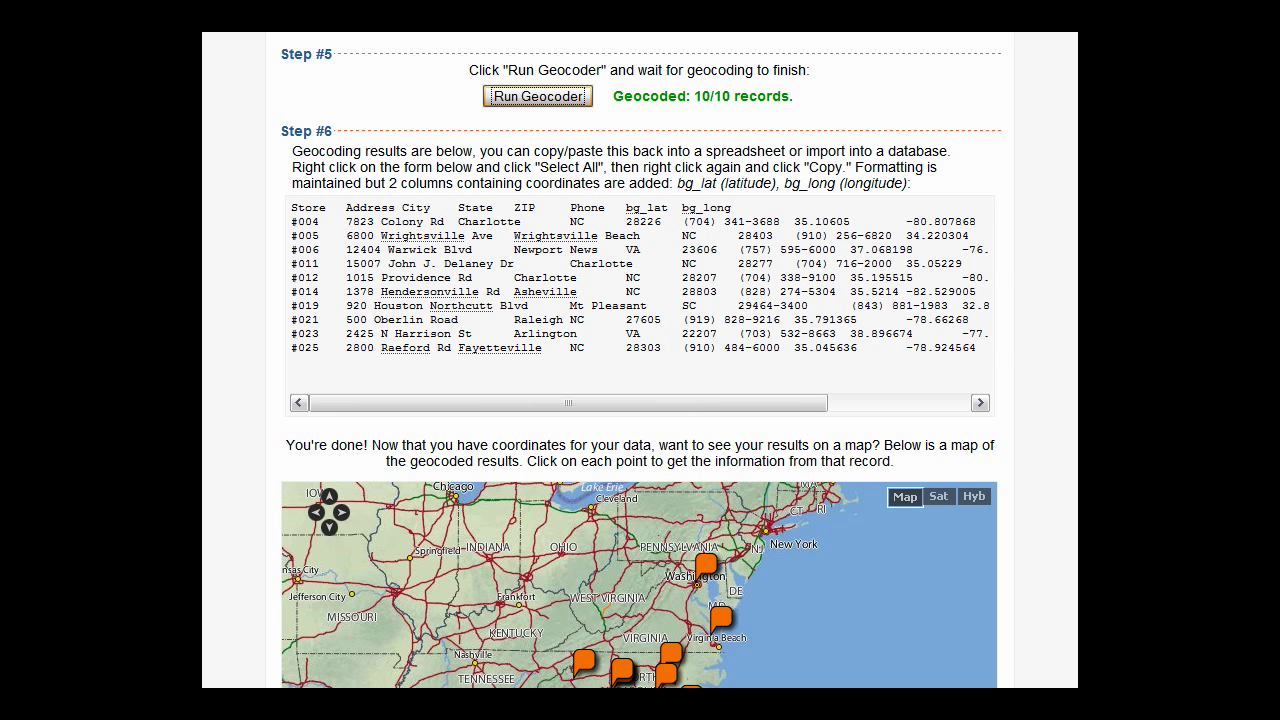
Copy all of the geocoding results in Step #6, including the bg_lat and bg_long columns.
scroll(640, 360, down, 3)
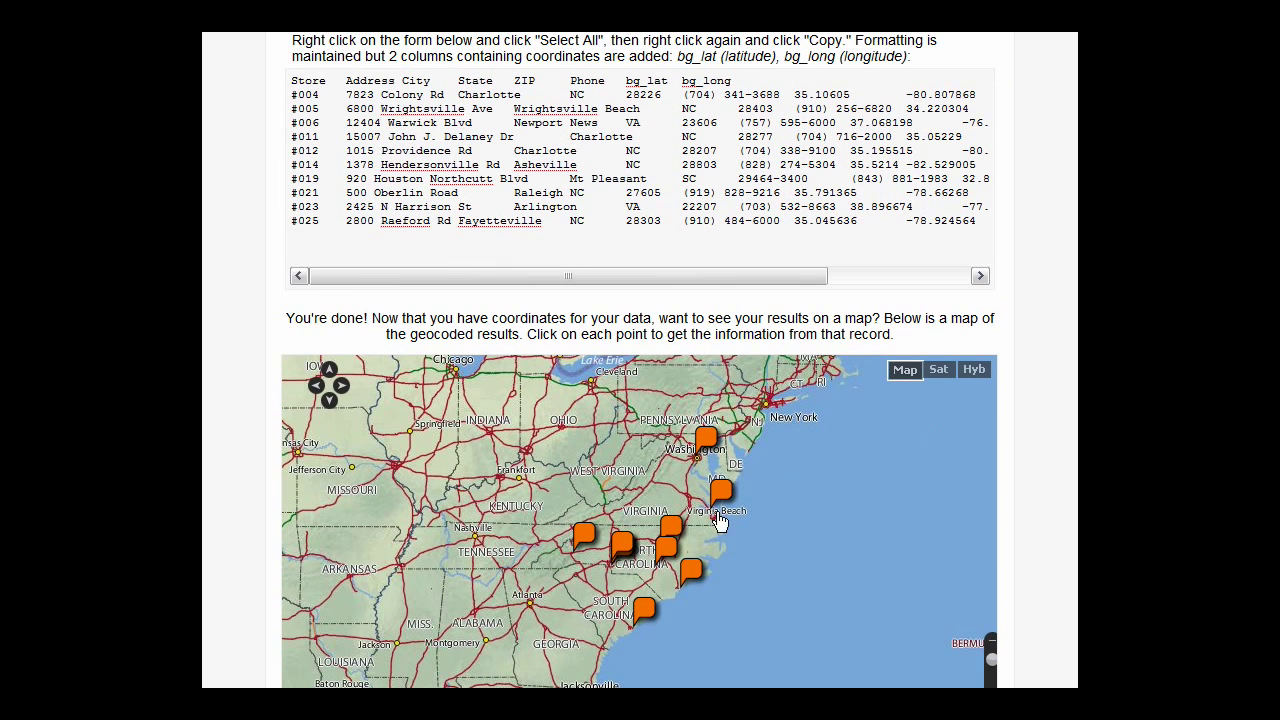
right_click(423, 136)
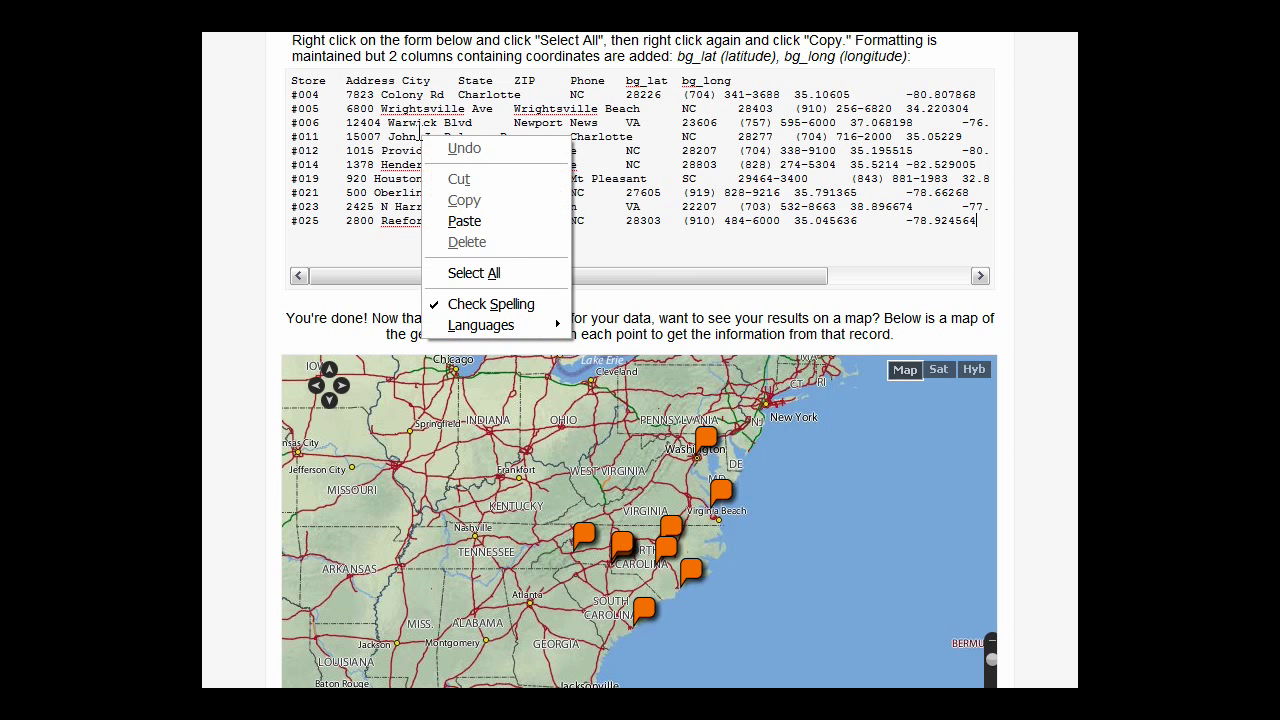
click(486, 273)
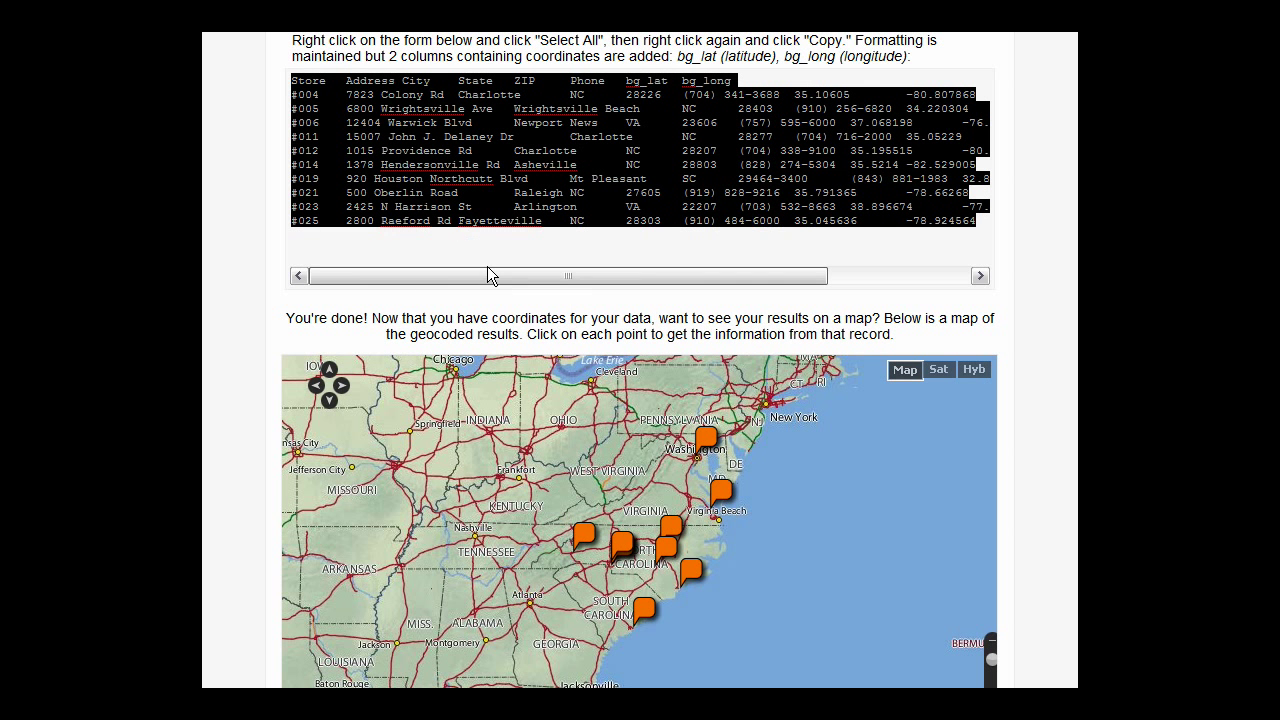
right_click(418, 136)
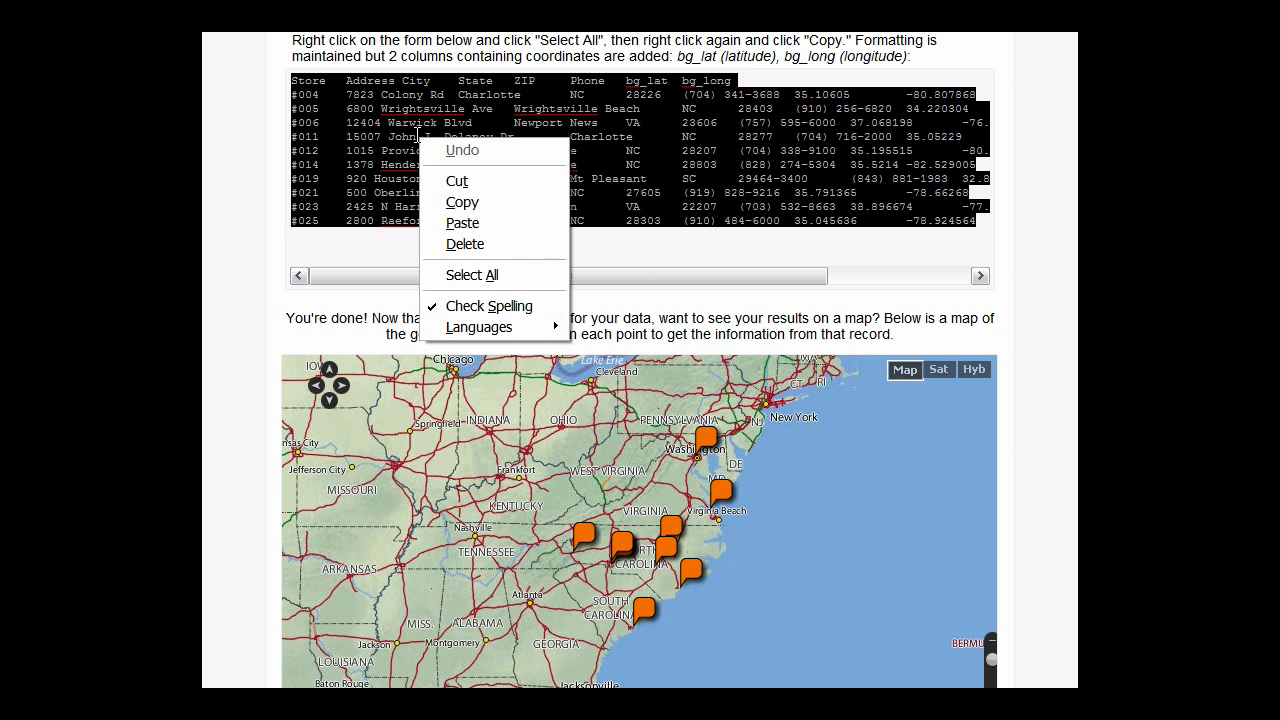
click(464, 201)
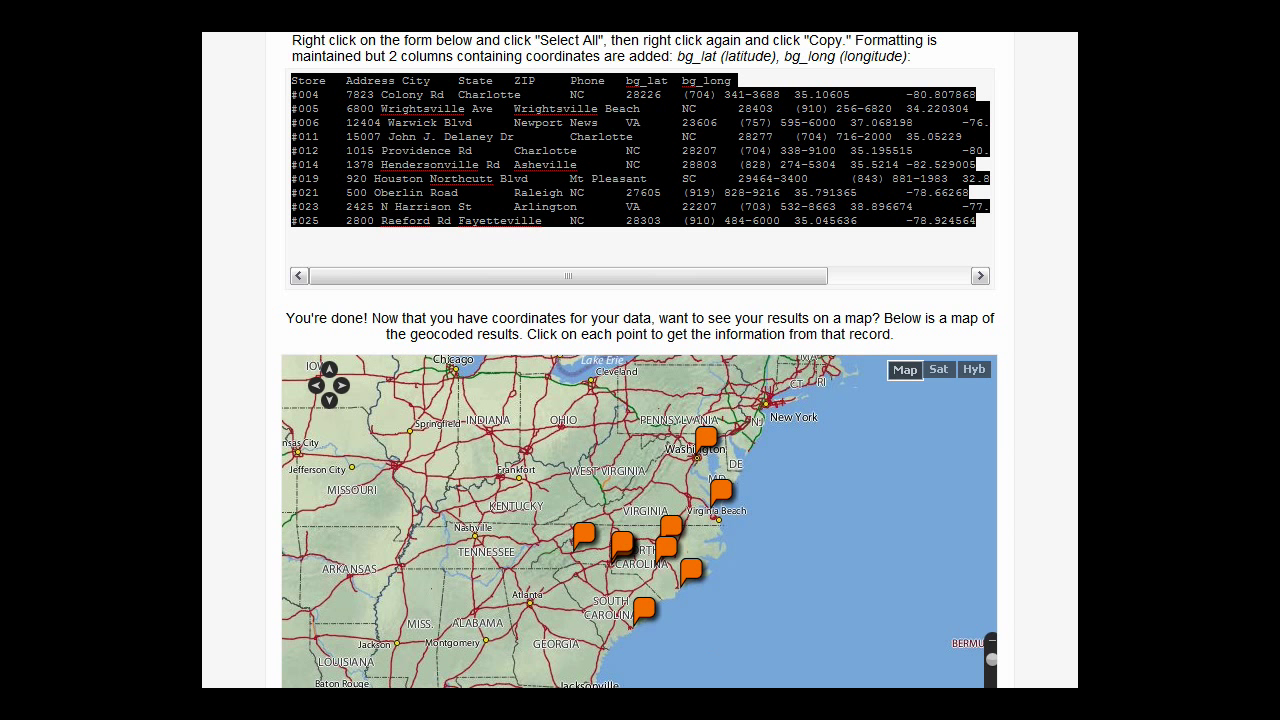
Switch back to the Harris Teeter workbook in Excel, add a new worksheet and paste the geocoded results at cell A1.
click(680, 700)
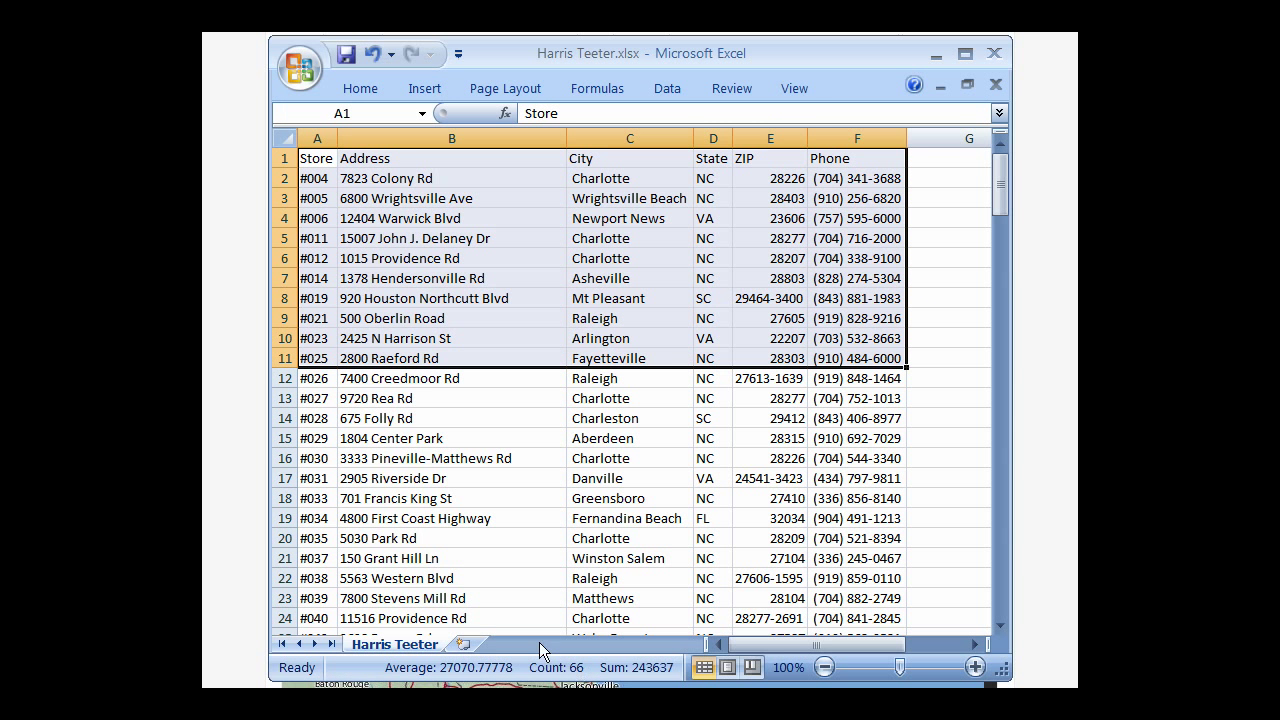
click(464, 644)
right_click(330, 156)
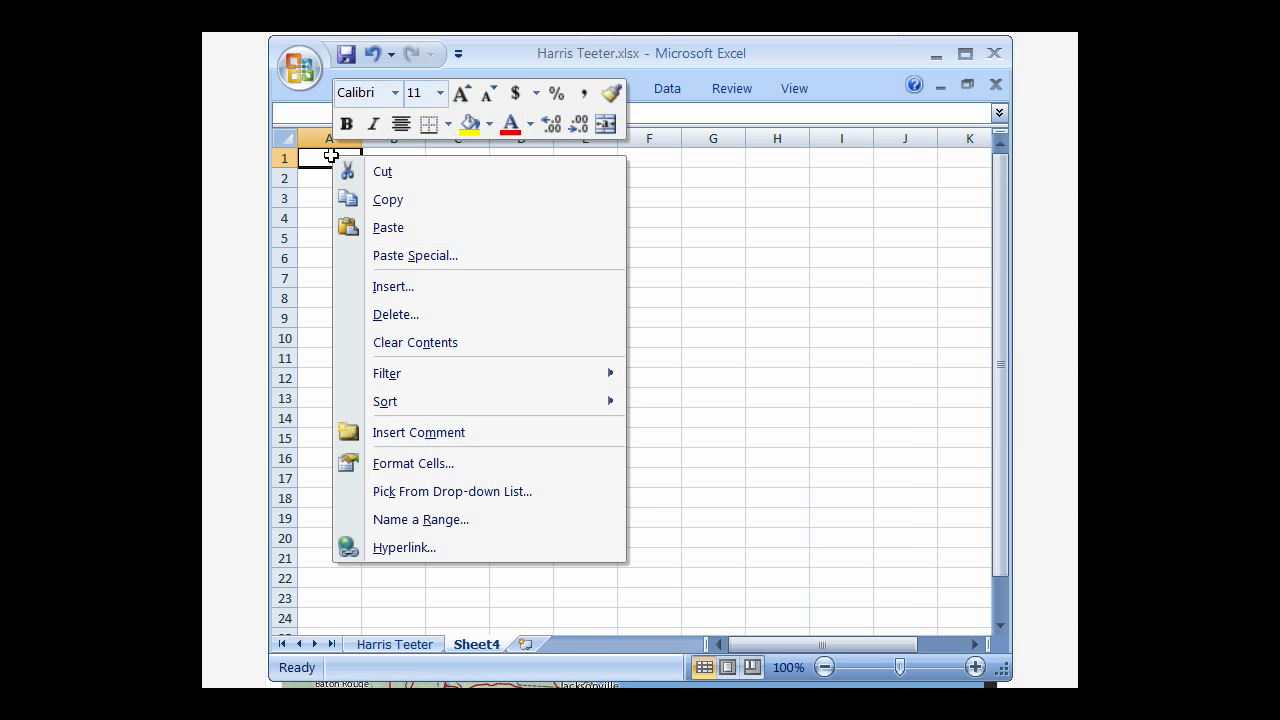
click(386, 227)
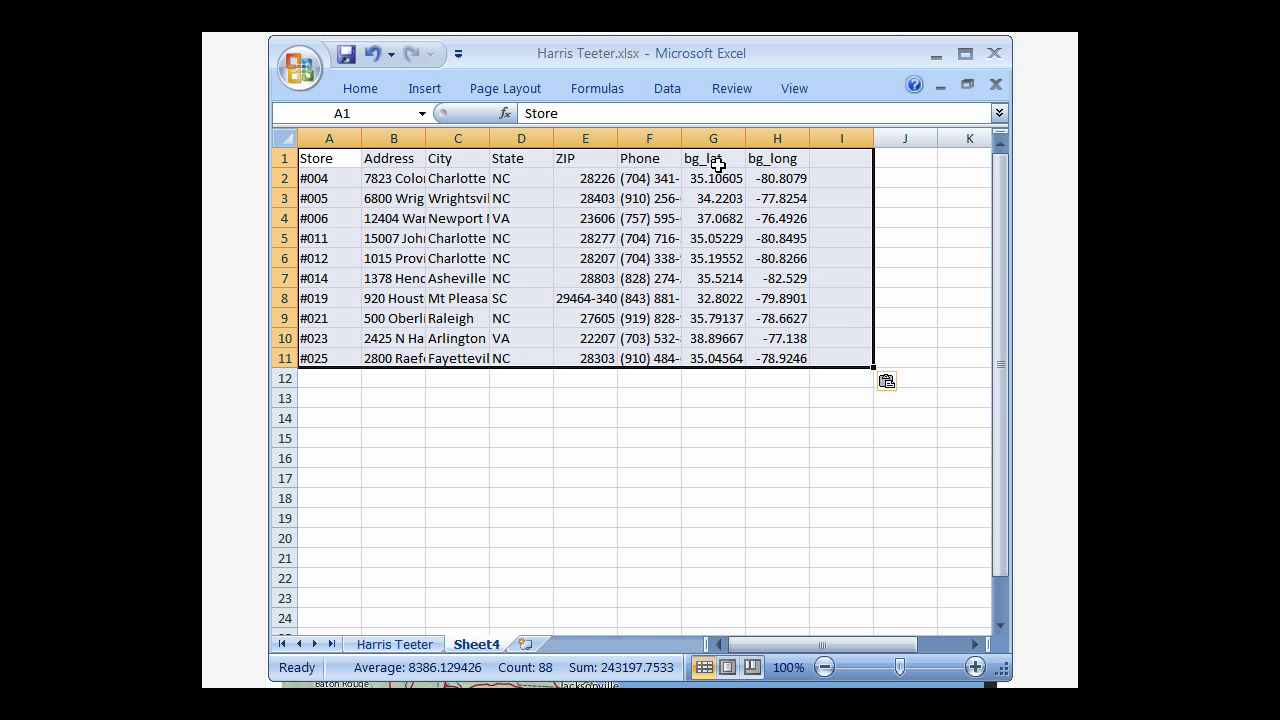
Rename the coordinate column headers to lat in G1 and long in H1 by removing their bg_ prefixes.
click(717, 163)
click(549, 113)
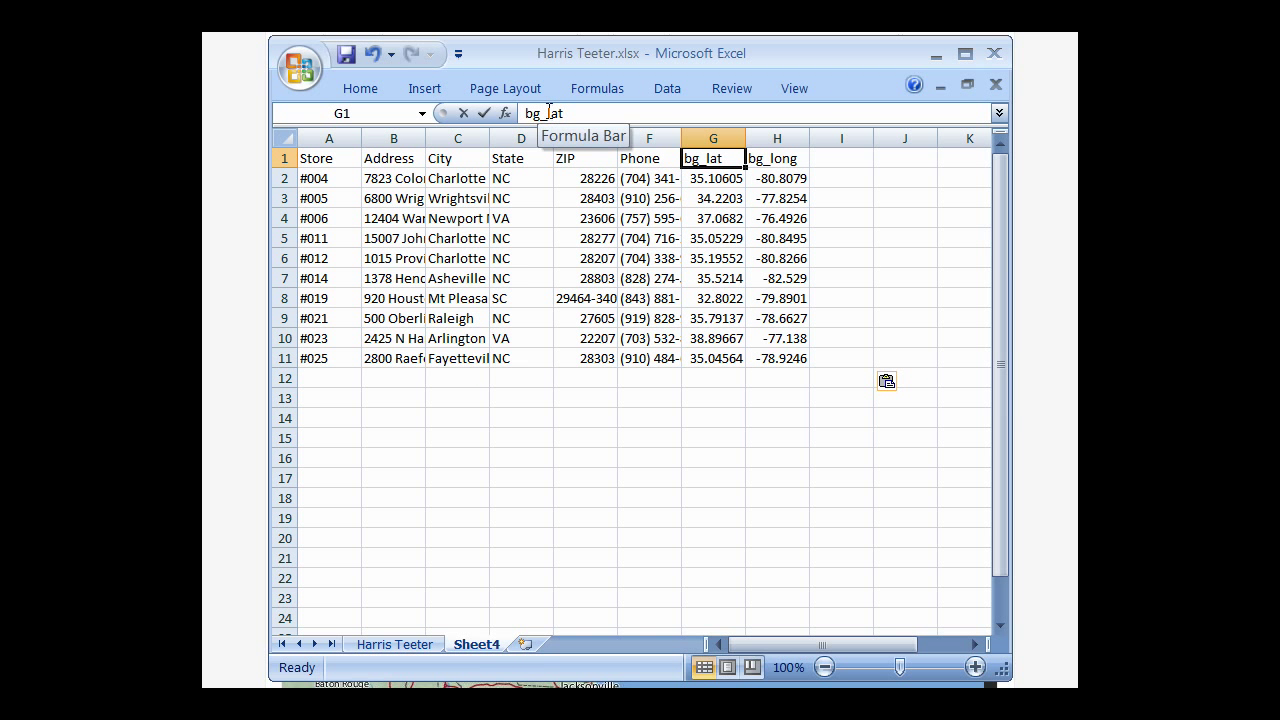
drag(549, 113, 525, 113)
key(BackSpace)
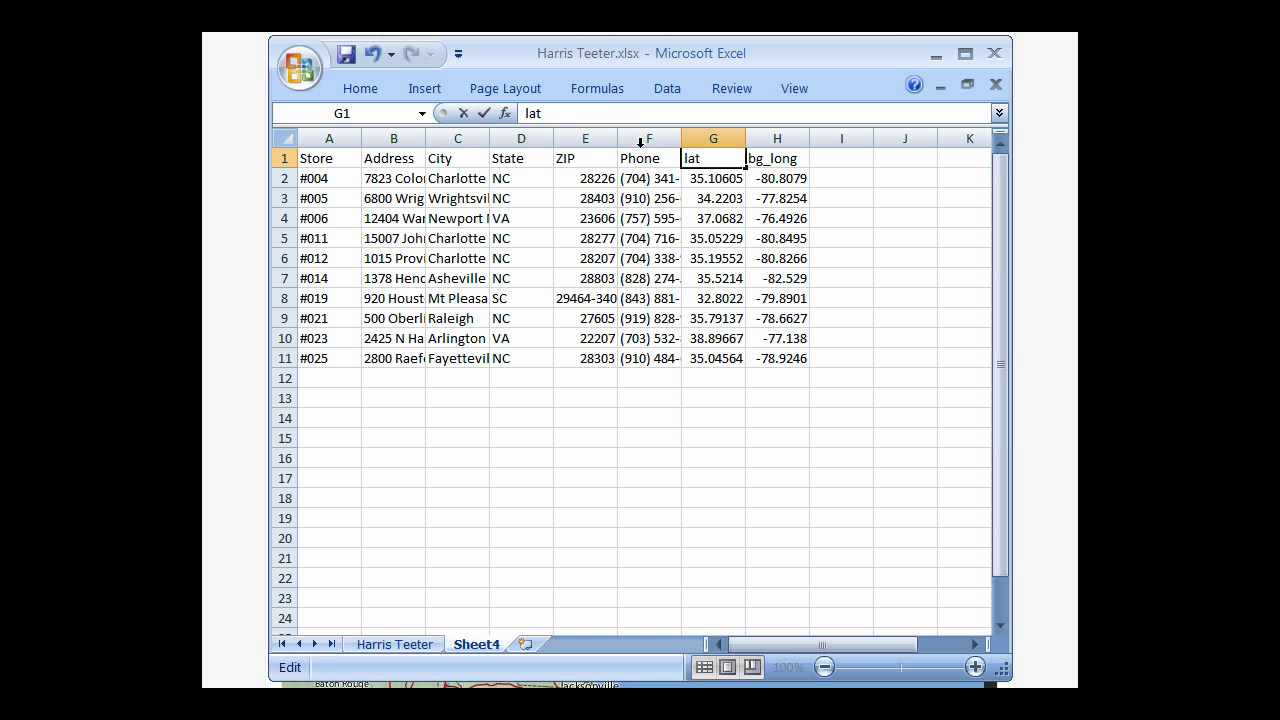
click(787, 157)
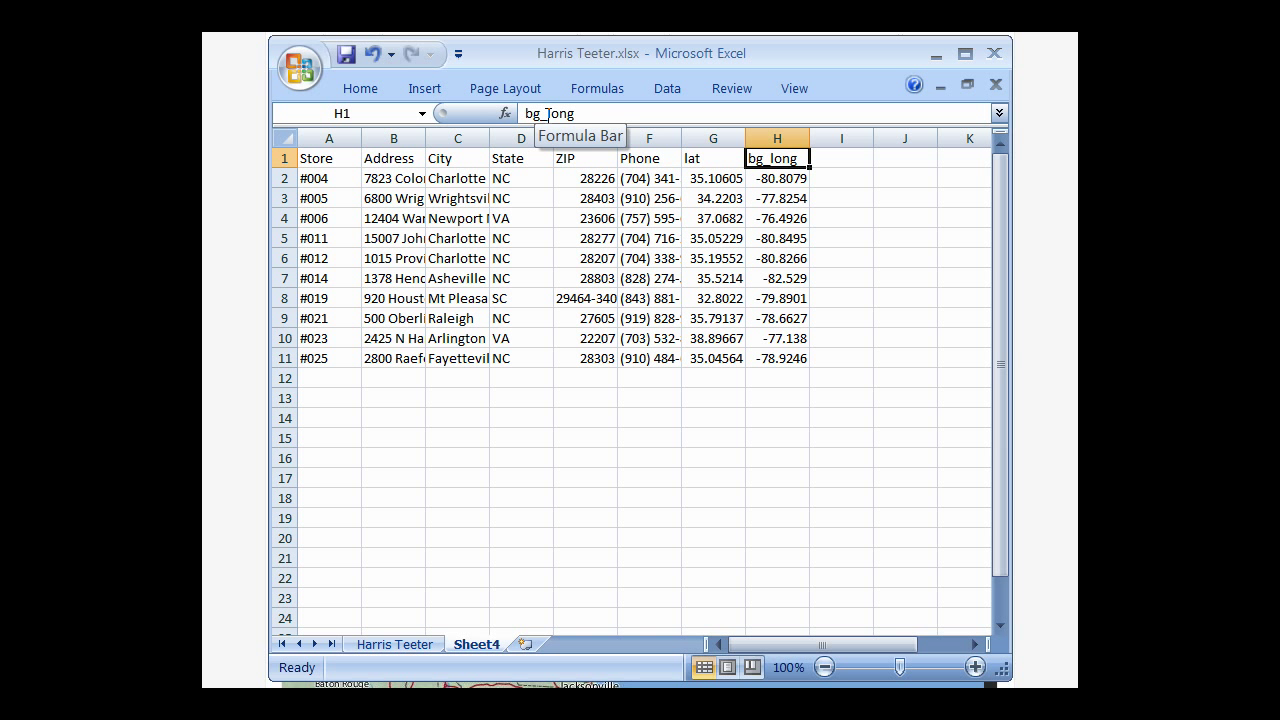
drag(549, 113, 526, 113)
key(BackSpace)
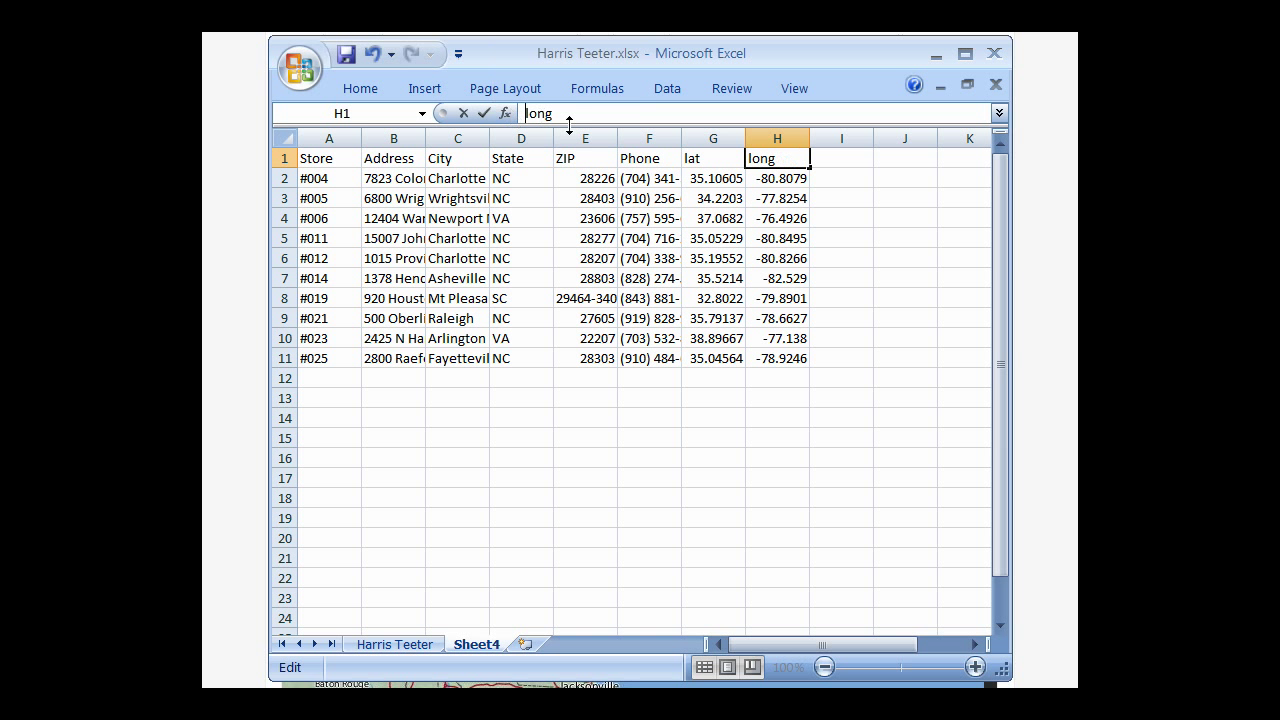
click(716, 160)
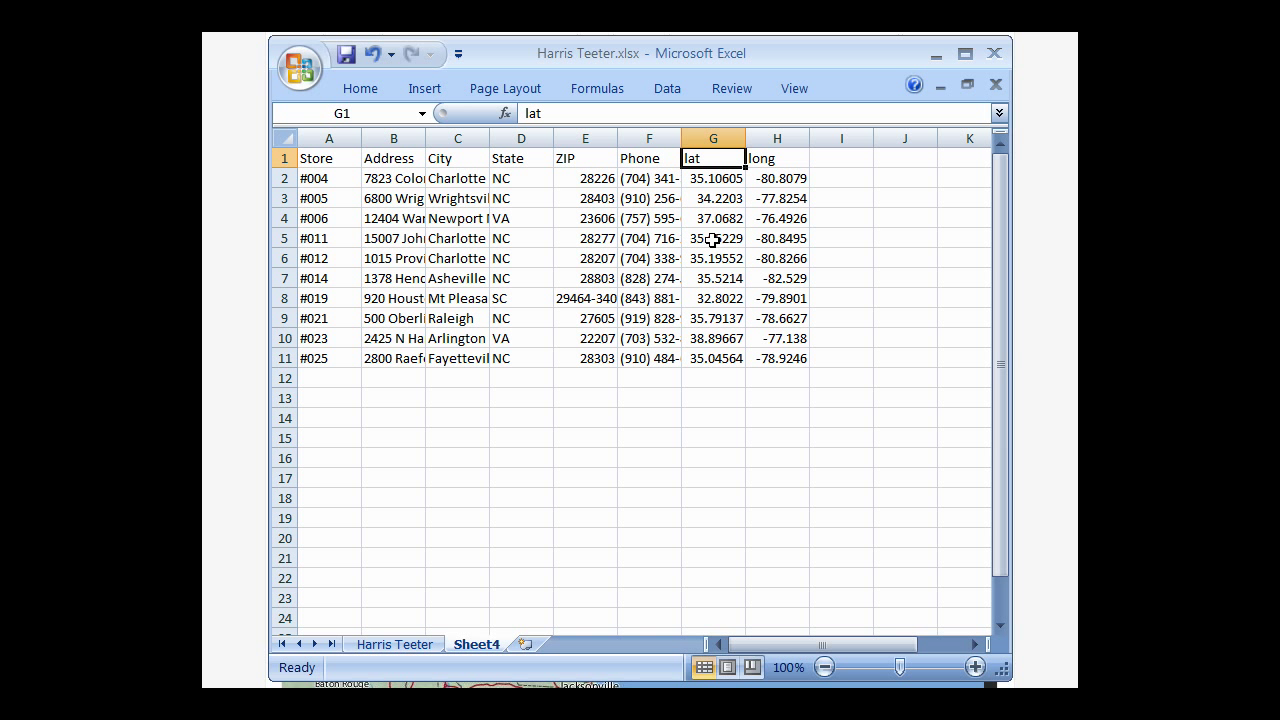
key(alt+Tab)
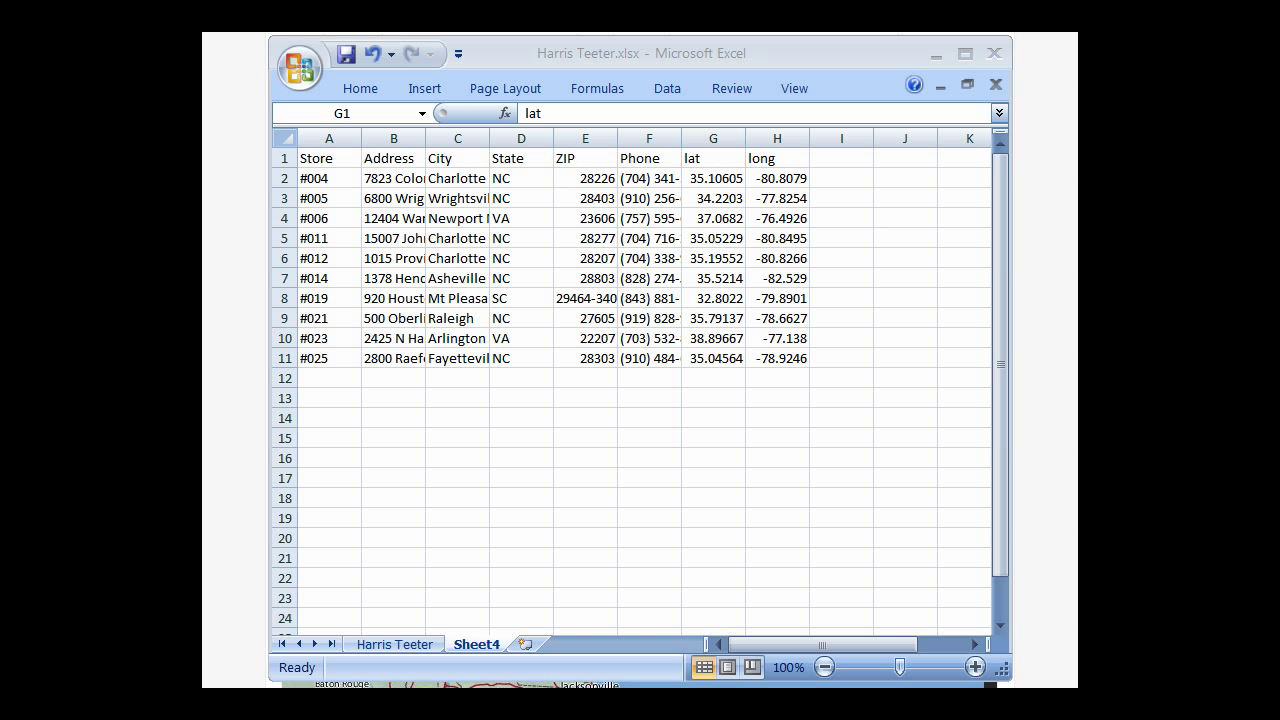